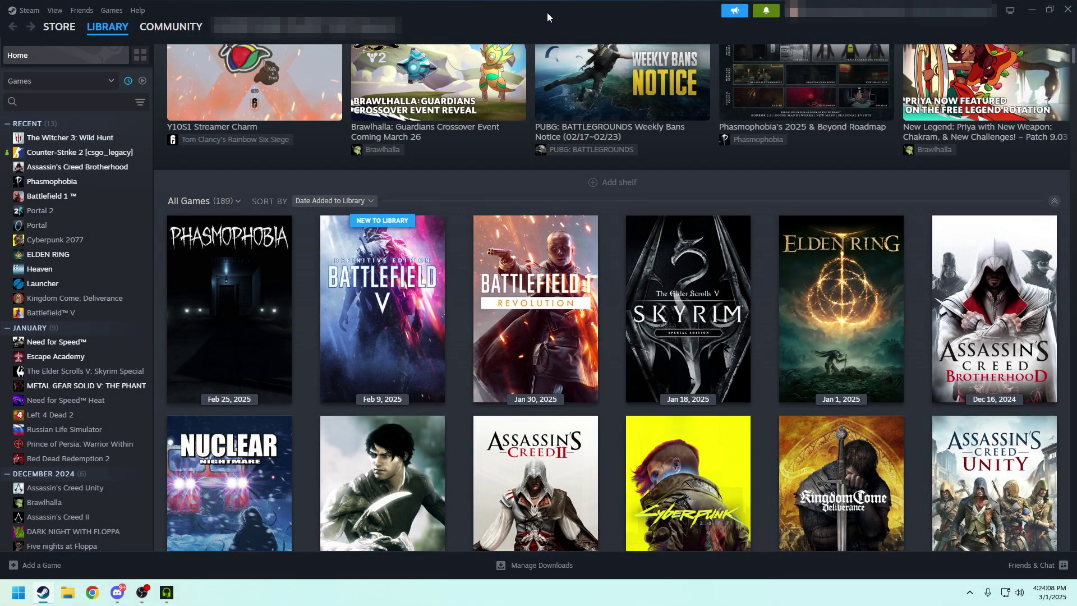
# Go to the Remote Play page of Steam's Settings
pyautogui.click(22, 17)
pyautogui.click(29, 124)
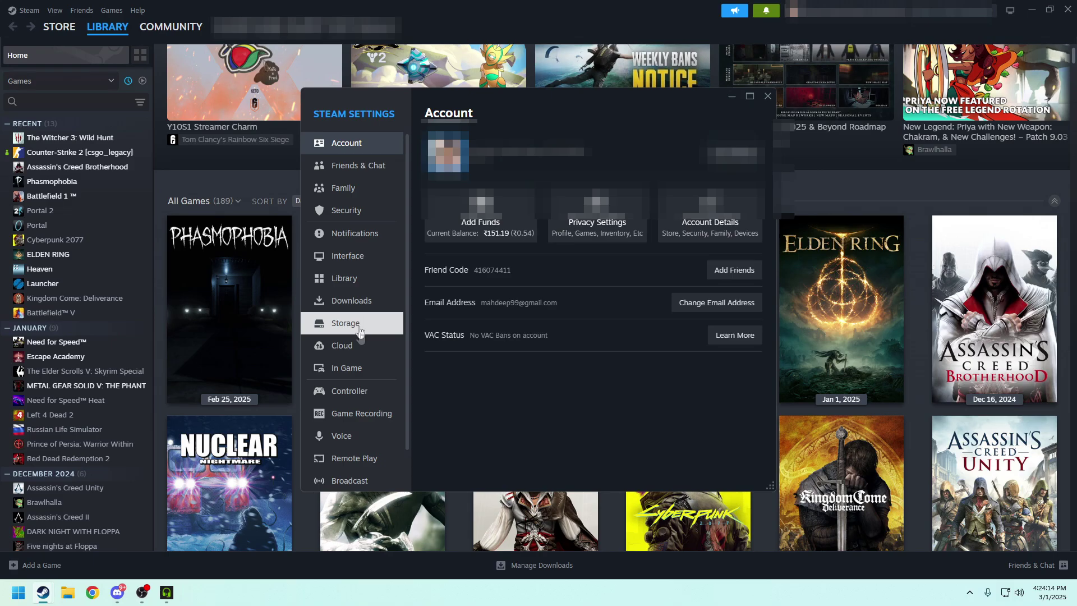
pyautogui.scroll(-2, 363, 410)
pyautogui.click(360, 418)
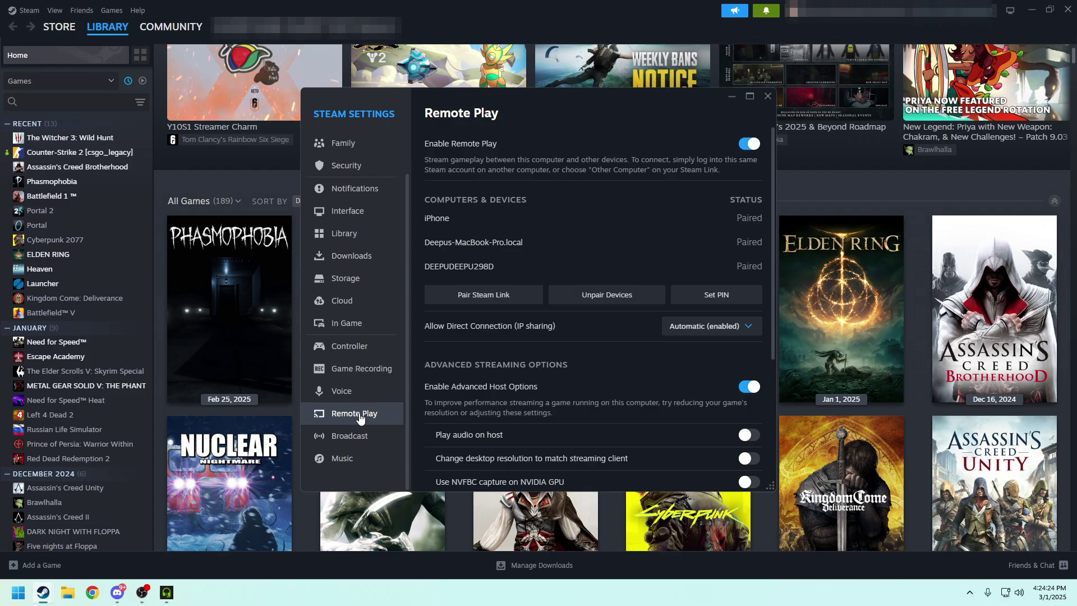
# Start pairing a Steam Link device, then cancel the Authorize Device dialog without a code
pyautogui.click(485, 297)
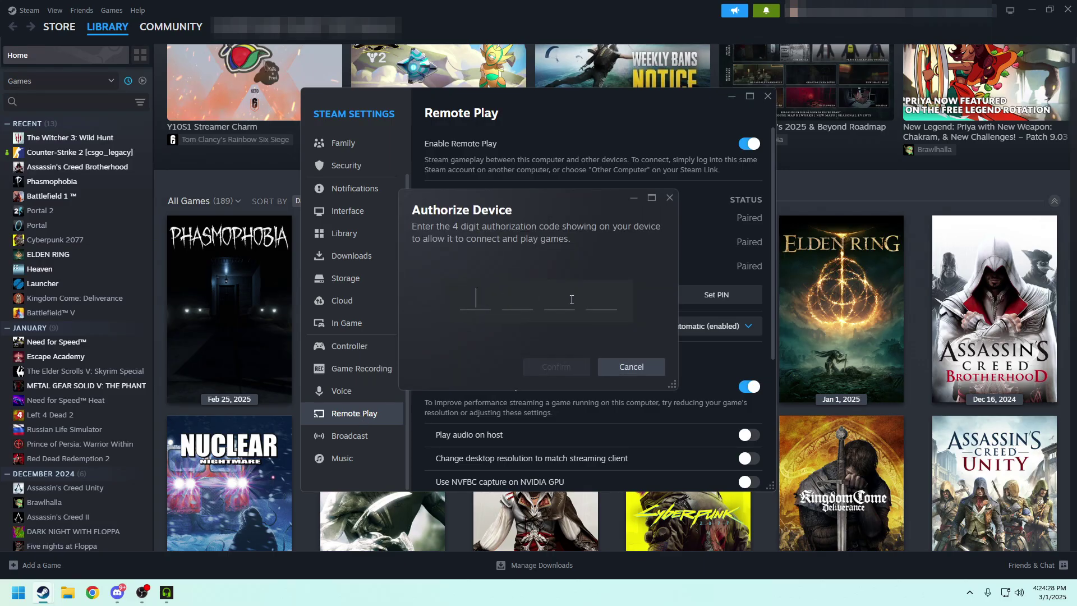
pyautogui.click(625, 367)
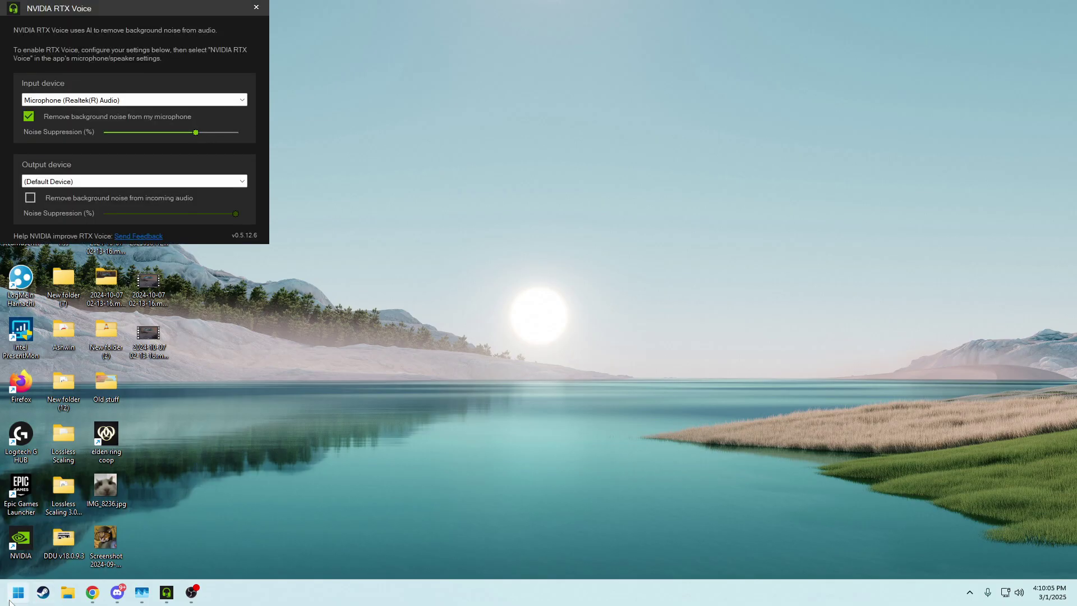
# Launch Device Manager from the Start menu and expand the Network adapters group
pyautogui.rightClick(13, 596)
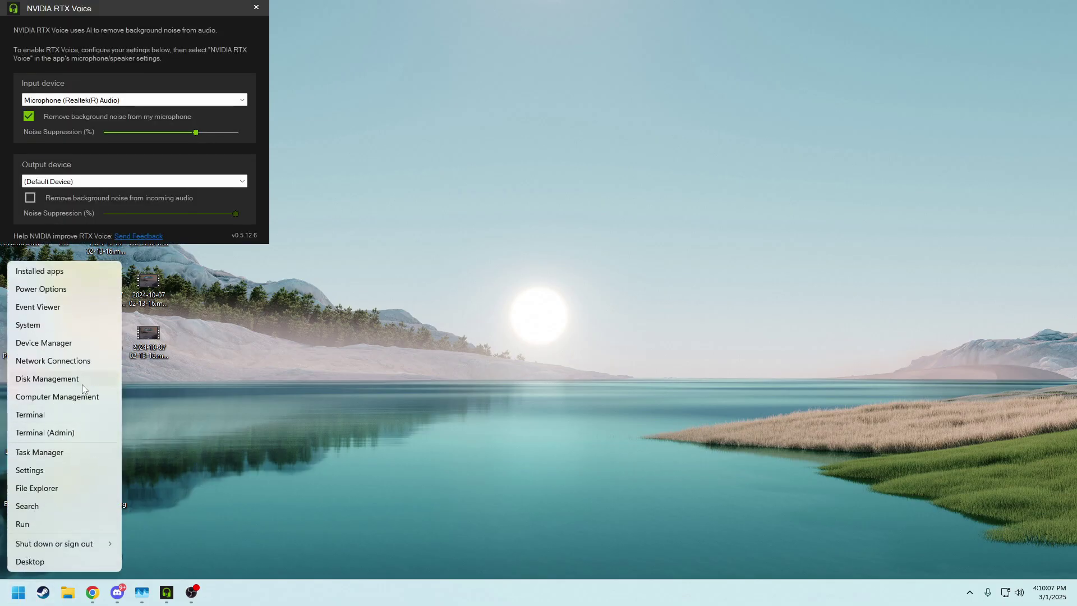
pyautogui.click(82, 344)
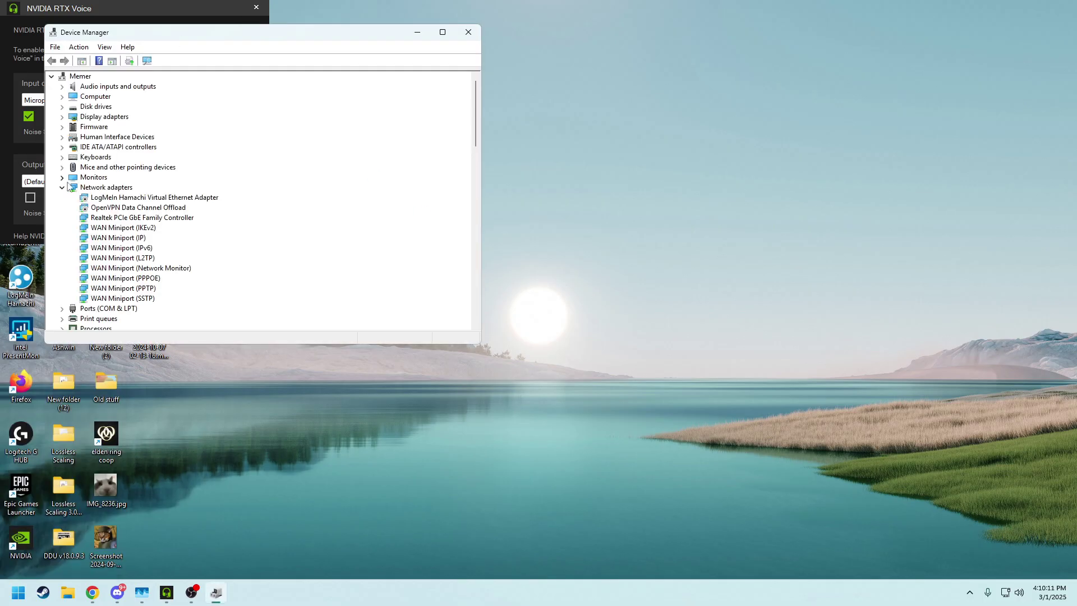
pyautogui.click(64, 187)
pyautogui.click(62, 188)
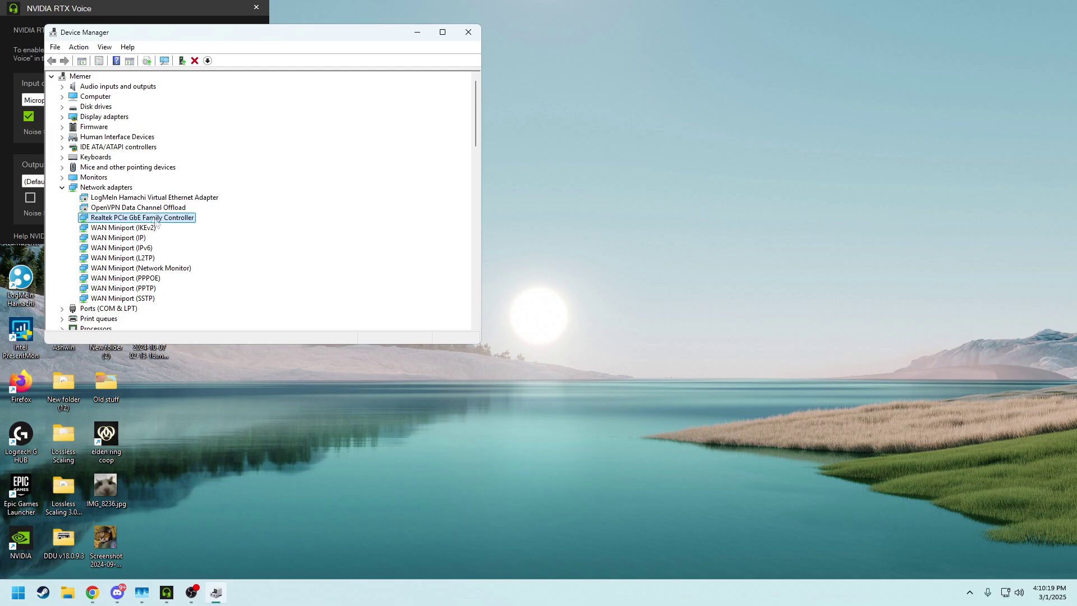
# Review the Realtek adapter's Advanced and Power Management wake settings, accept them and close Device Manager
pyautogui.doubleClick(145, 220)
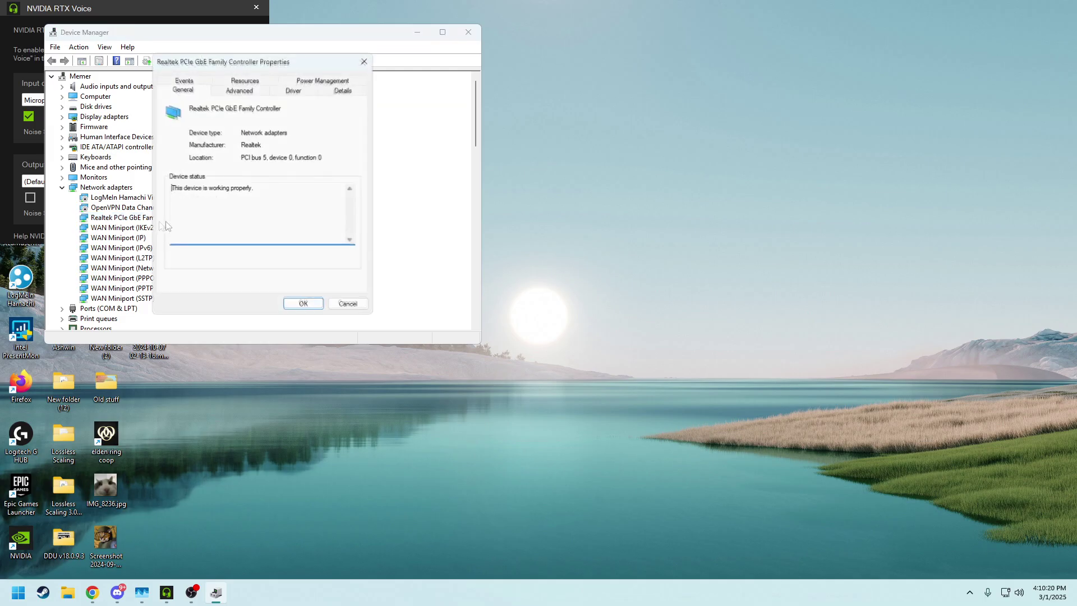
pyautogui.click(237, 89)
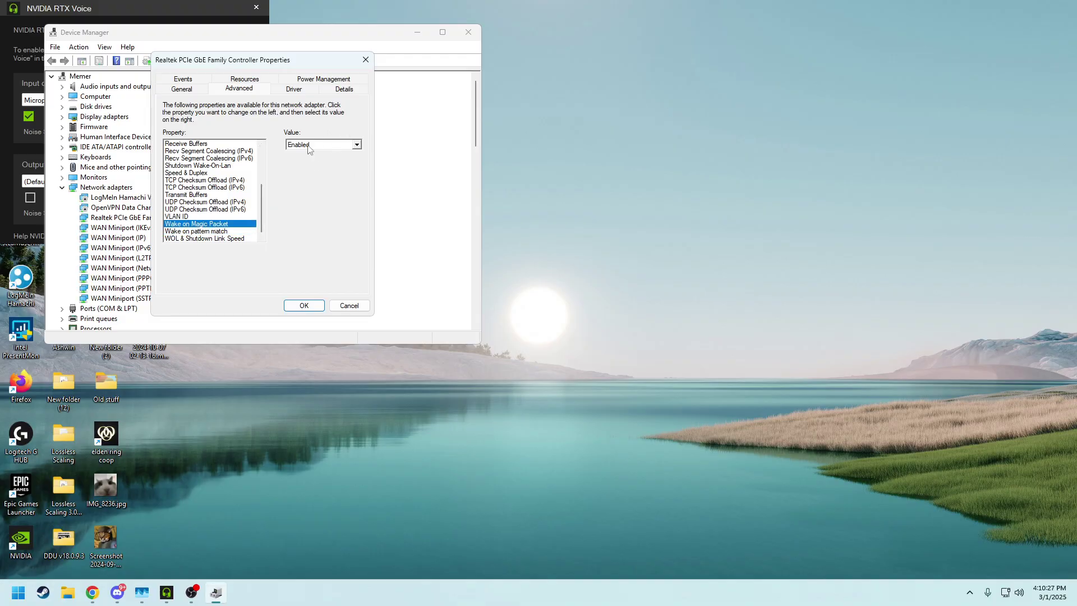
pyautogui.click(310, 79)
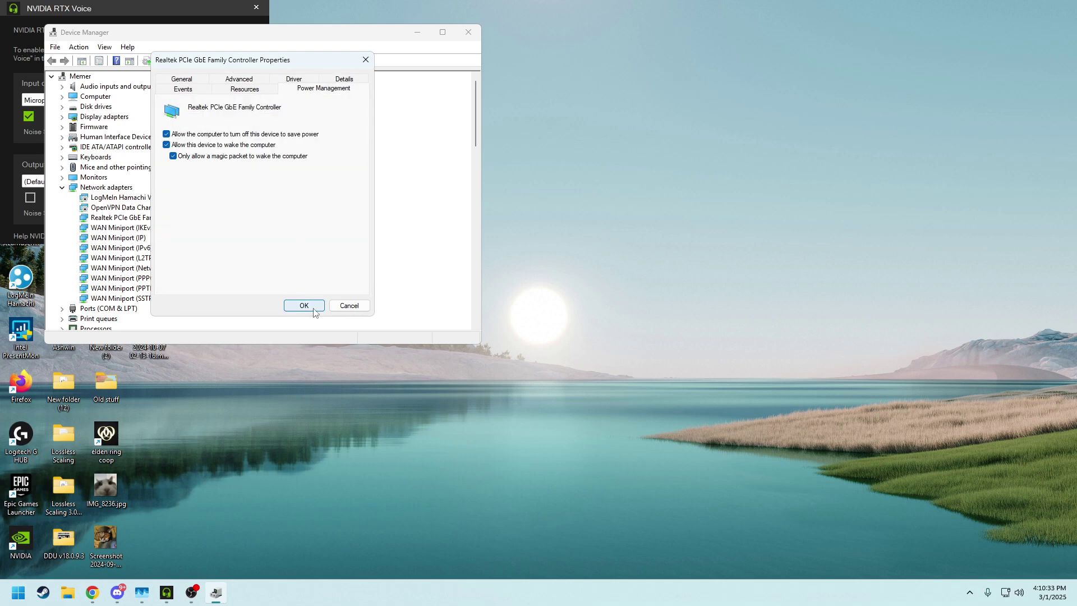
pyautogui.click(349, 307)
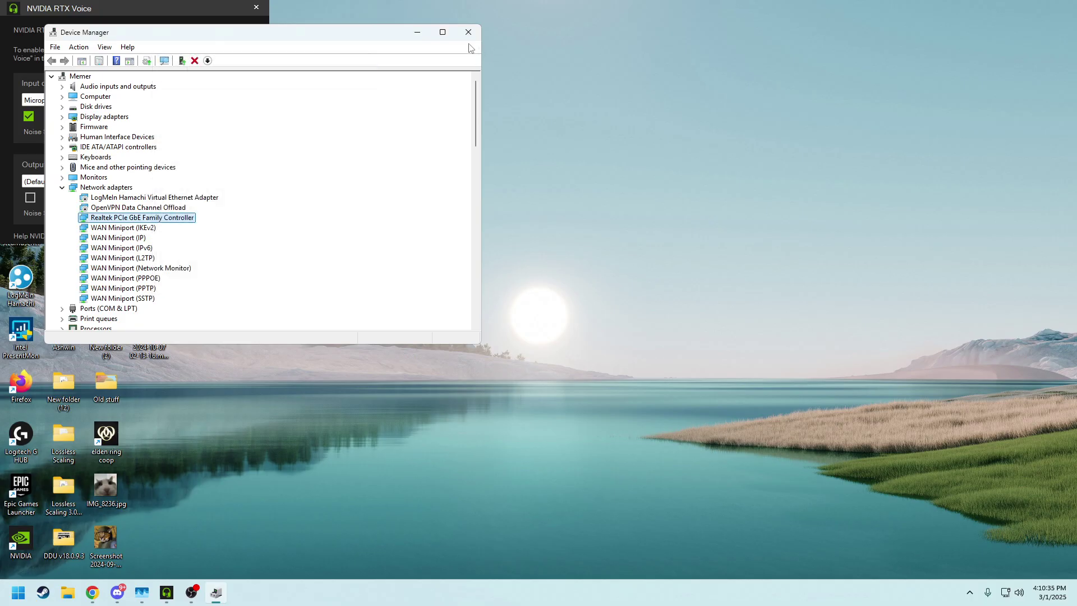
pyautogui.click(465, 33)
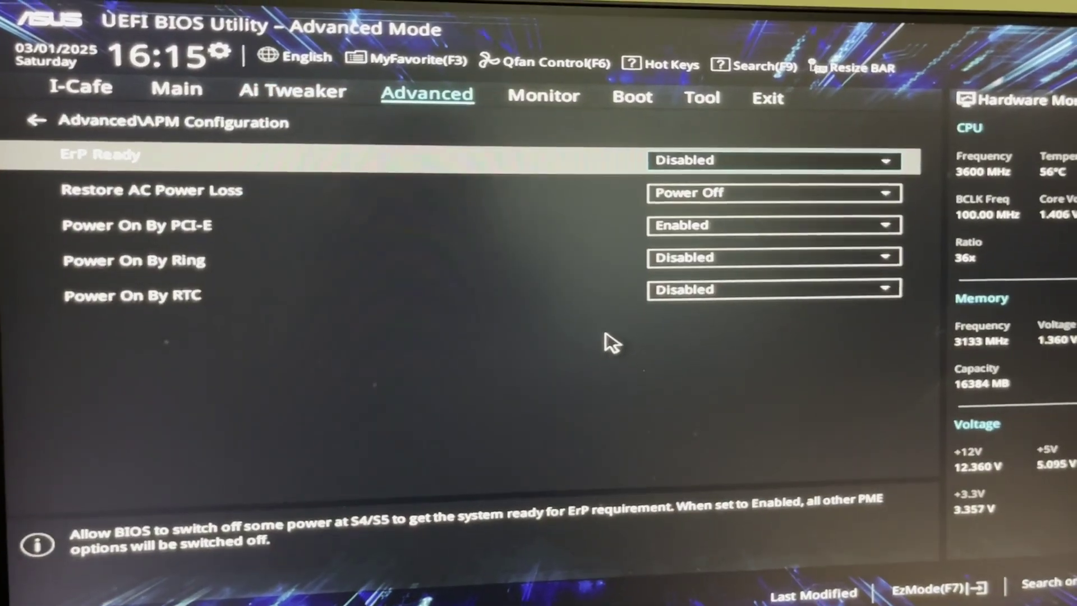
# Navigate the Advanced menu back into the APM Configuration page
pyautogui.press('Up')
pyautogui.press('Return')
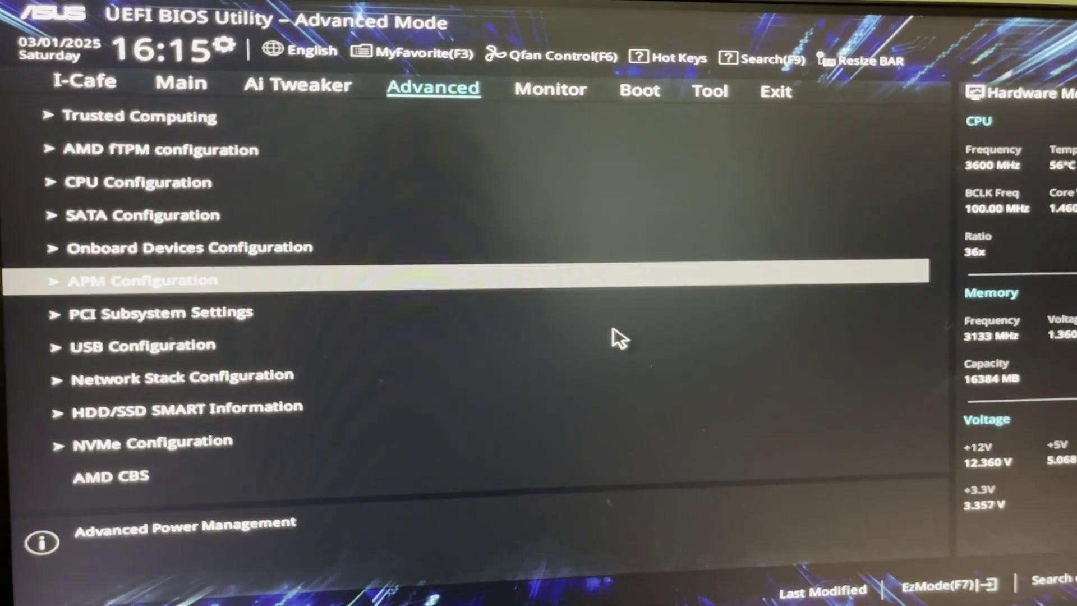
pyautogui.press('Up')
pyautogui.press('Up')
pyautogui.press('Up')
pyautogui.press('Up')
pyautogui.press('Up')
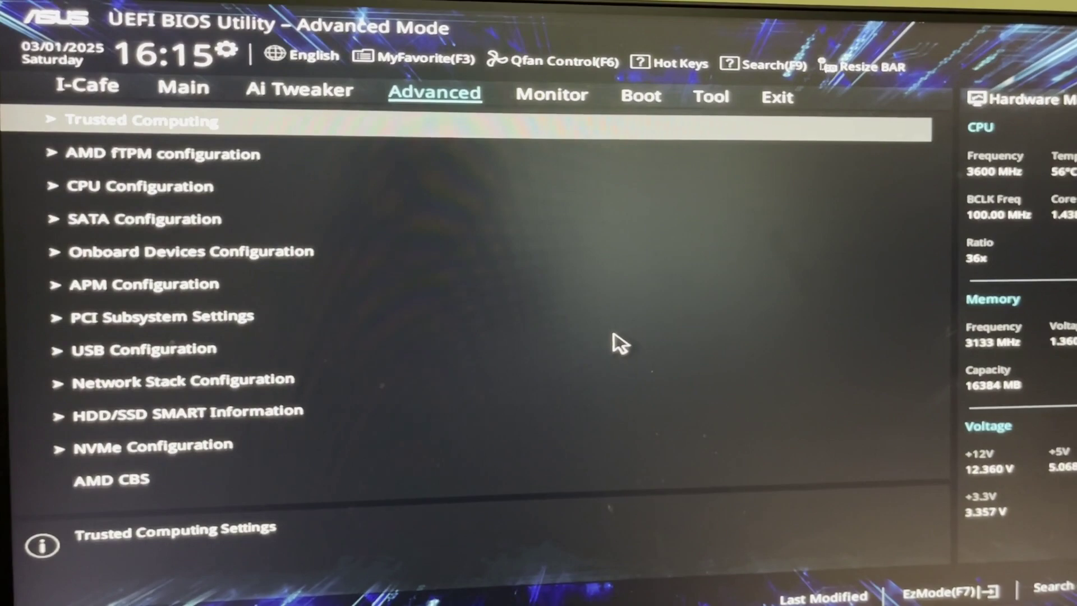
pyautogui.press('Down')
pyautogui.press('Down')
pyautogui.press('Down')
pyautogui.press('Down')
pyautogui.press('Down')
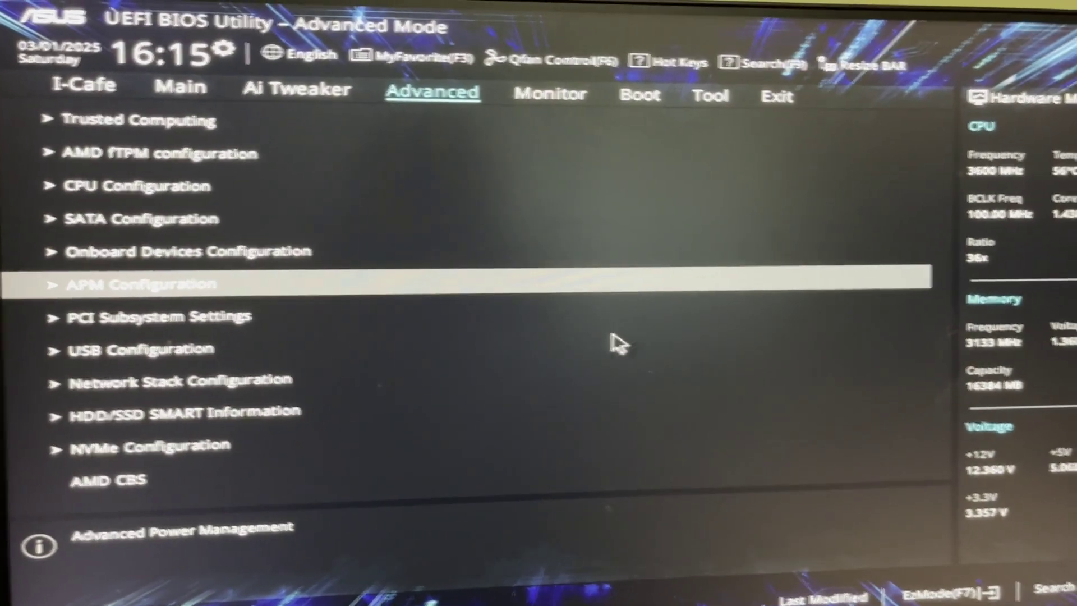
pyautogui.press('Return')
# Keep Power On By PCI-E set to Enabled and request Save & reset with F10
pyautogui.press('Down')
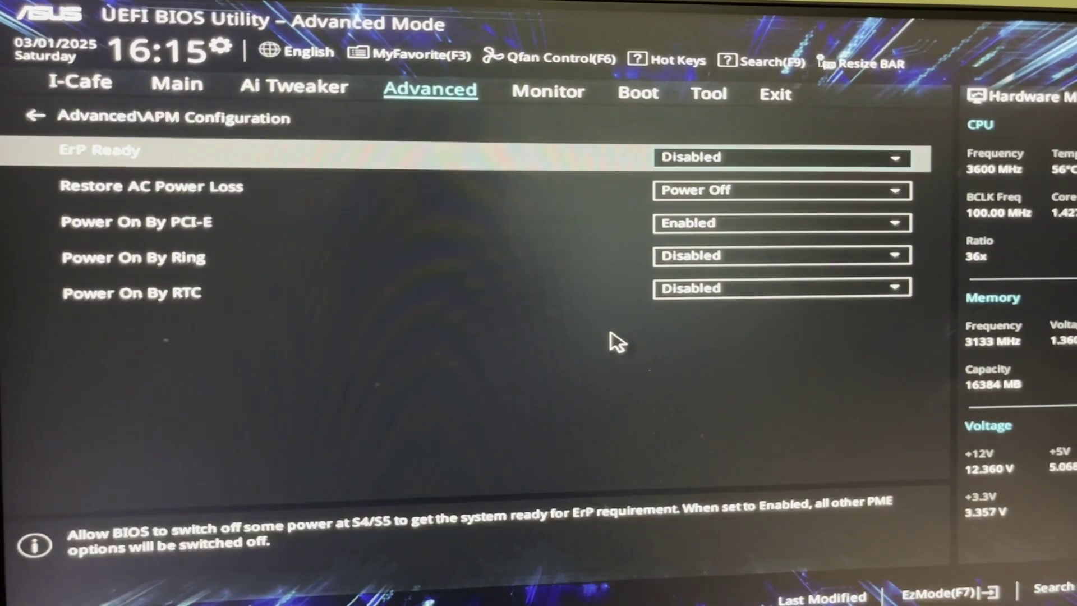
pyautogui.press('Down')
pyautogui.press('Down')
pyautogui.press('Up')
pyautogui.press('Down')
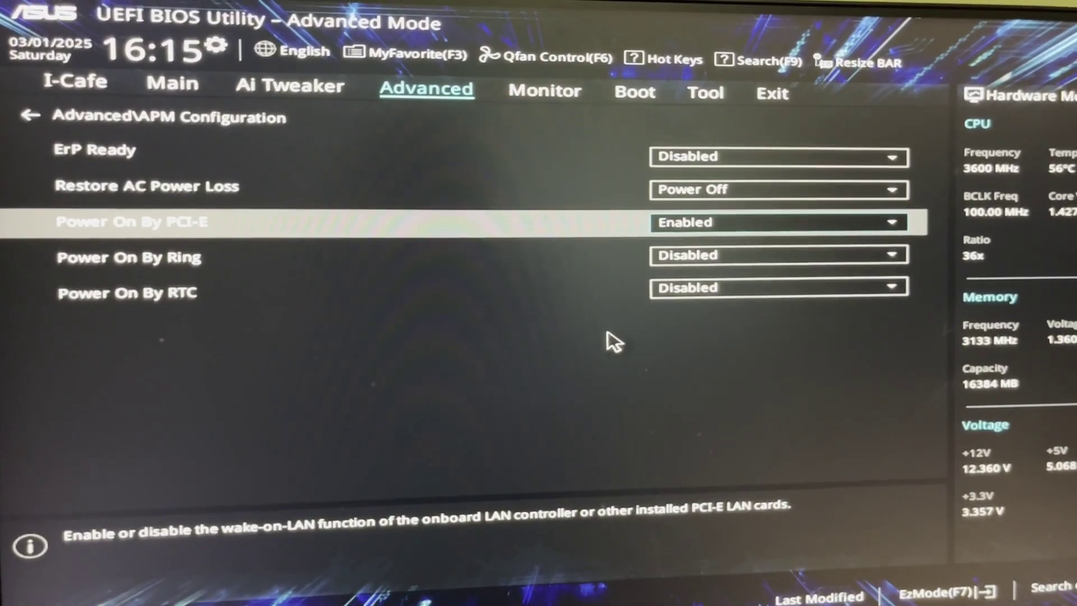
pyautogui.press('Return')
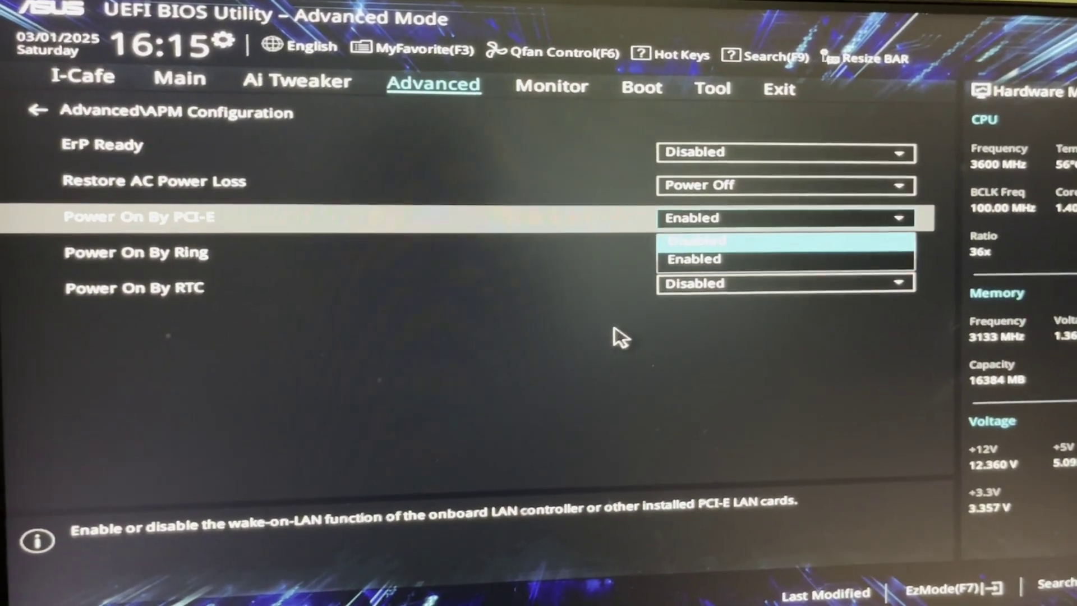
pyautogui.press('Return')
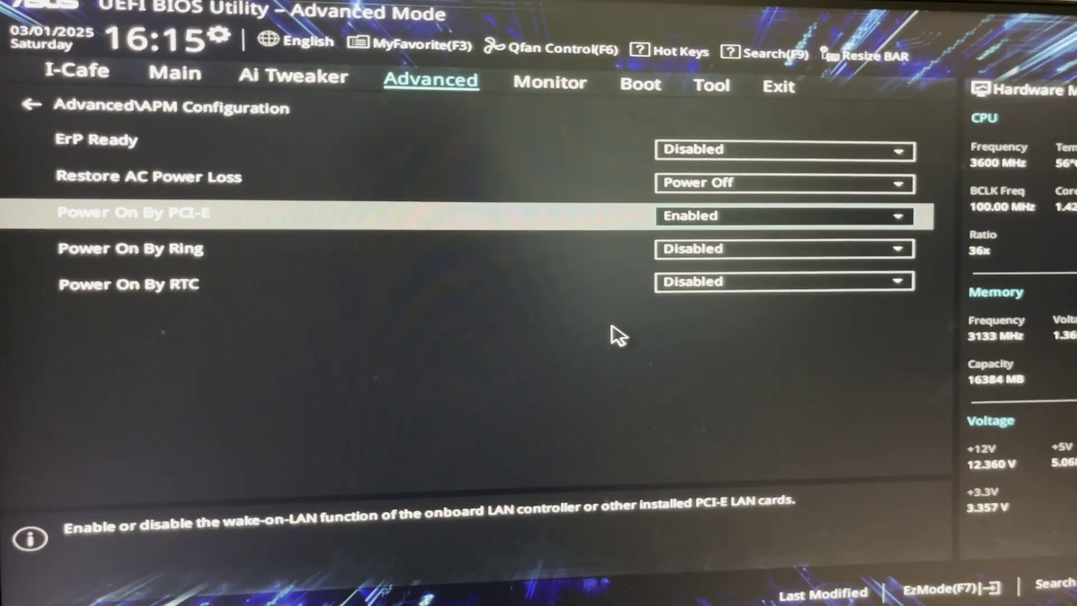
pyautogui.press('F10')
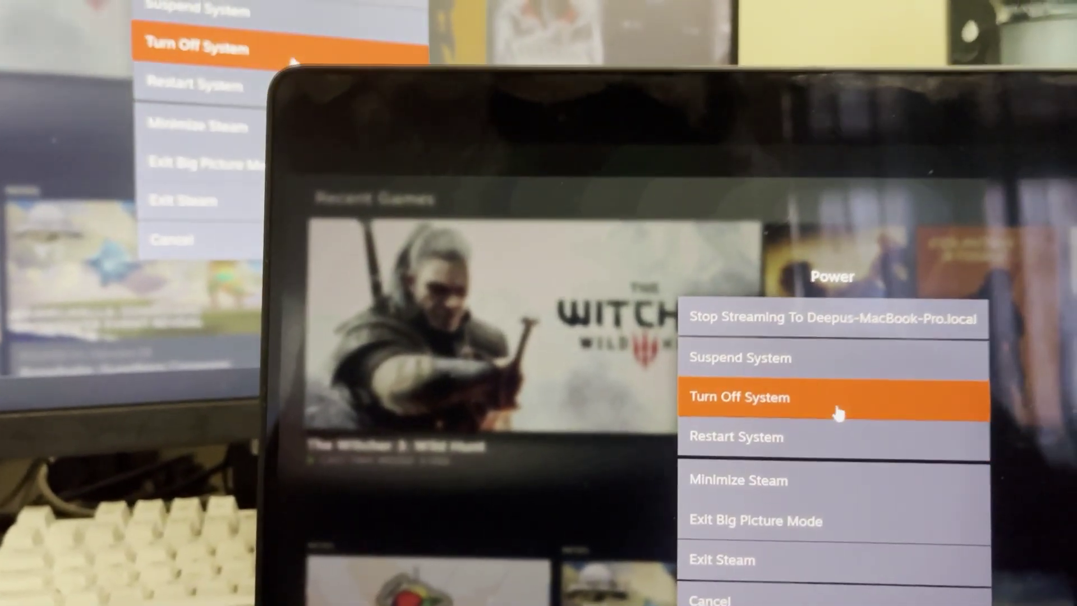
# Choose Turn Off System from the Big Picture power menu
pyautogui.click(838, 406)
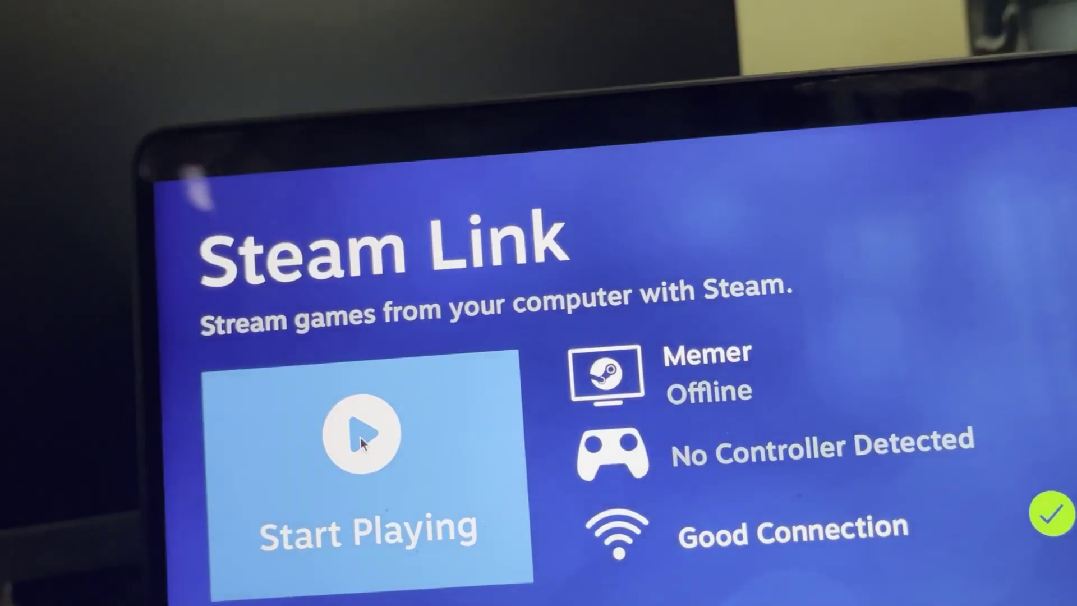
# Start Playing on the laptop to wake and connect to the PC Memer
pyautogui.click(362, 438)
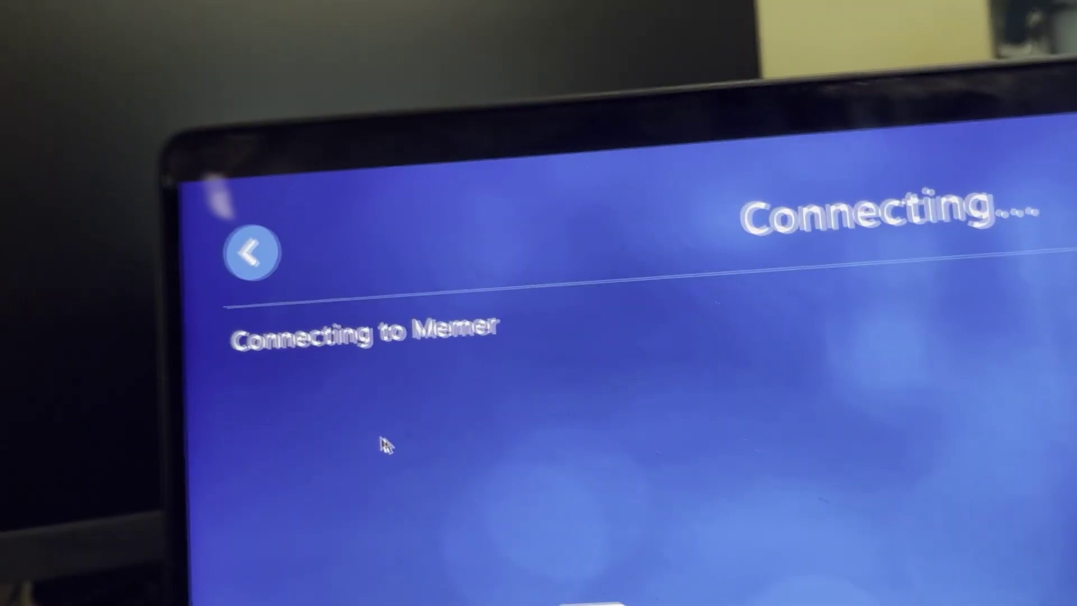